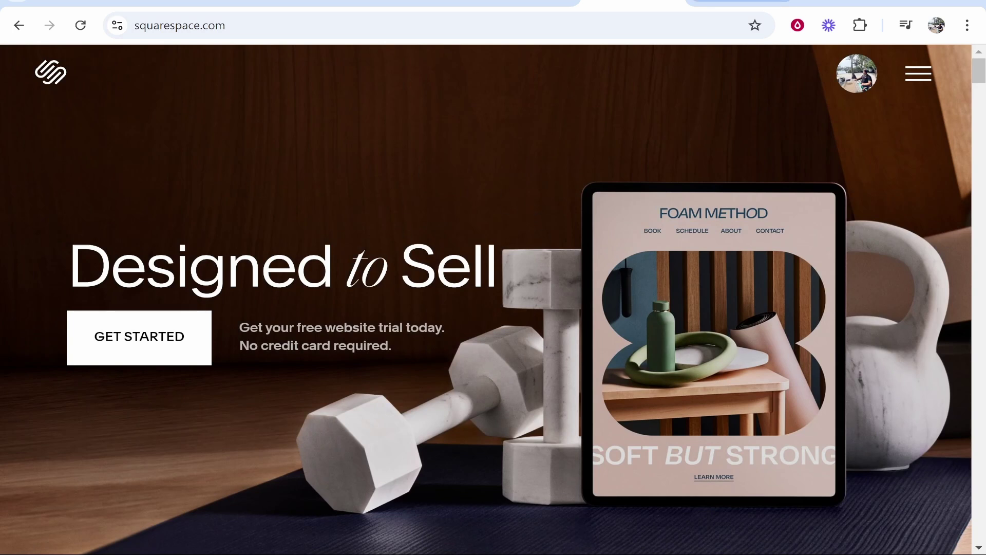
- Switch from the squarespace.com tab to the hostinger.co.uk tab
{"action": "key", "text": "ctrl+Tab"}
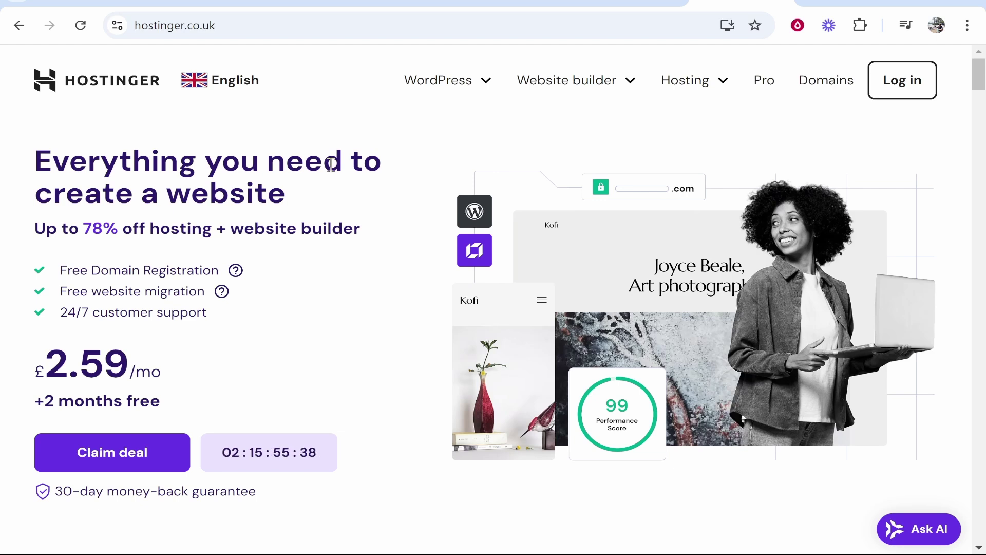
- Sign in to Hostinger and reach the hPanel Home showing the Business Web Hosting plan
{"action": "left_click", "coordinate": [210, 19]}
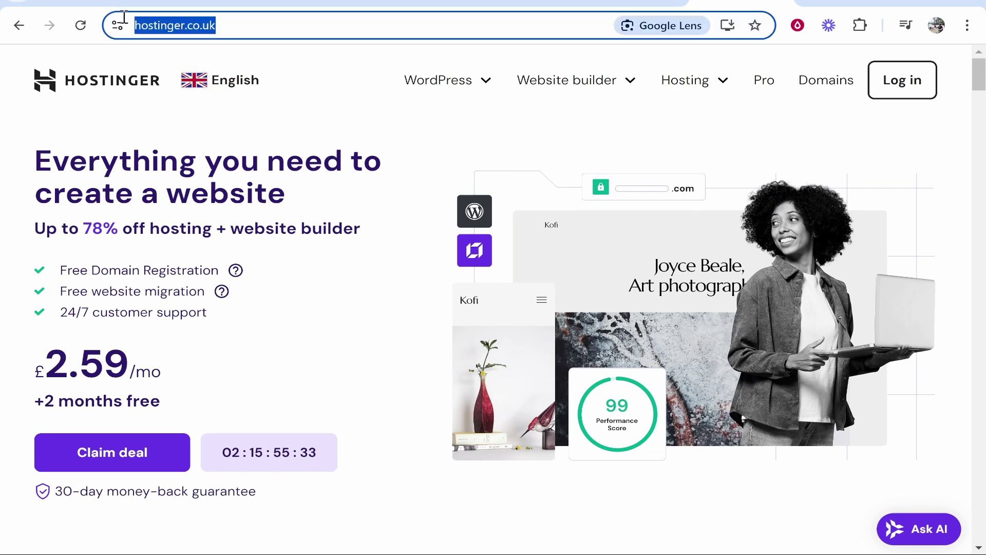
{"action": "left_click", "coordinate": [297, 149]}
{"action": "left_click", "coordinate": [904, 87]}
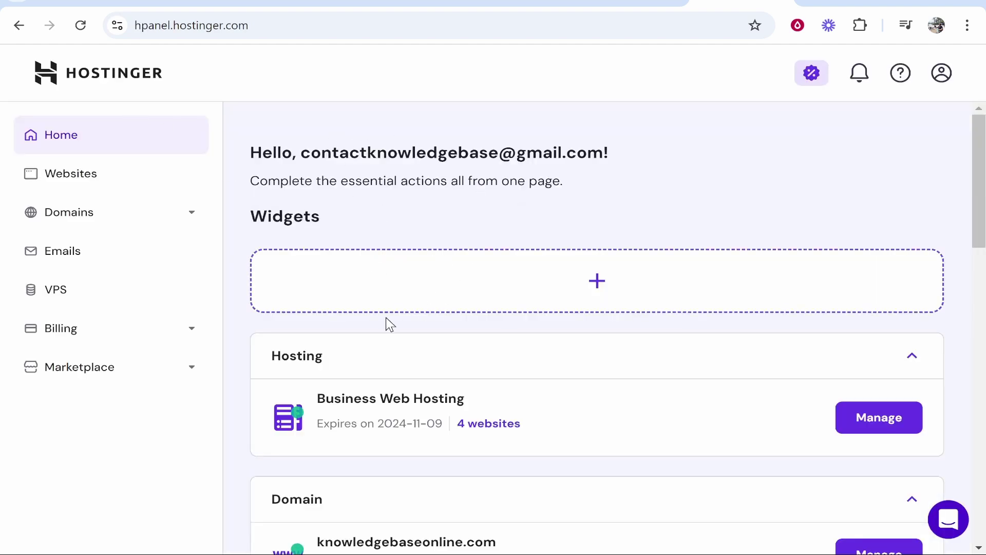
{"action": "left_click_drag", "start_coordinate": [322, 357], "coordinate": [268, 356]}
{"action": "left_click", "coordinate": [360, 375]}
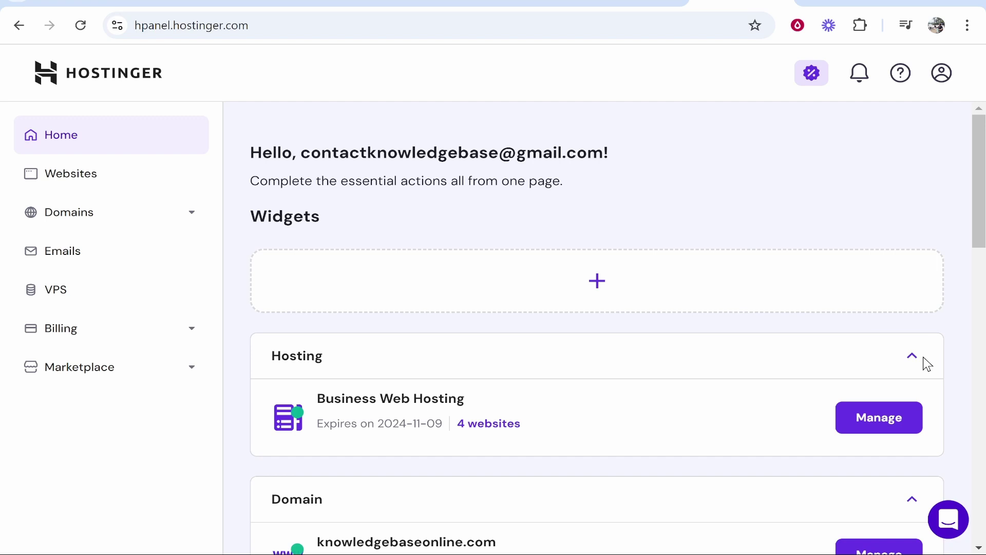
- Manage the Business Web Hosting plan and choose + Add Website from the website list
{"action": "left_click", "coordinate": [886, 416]}
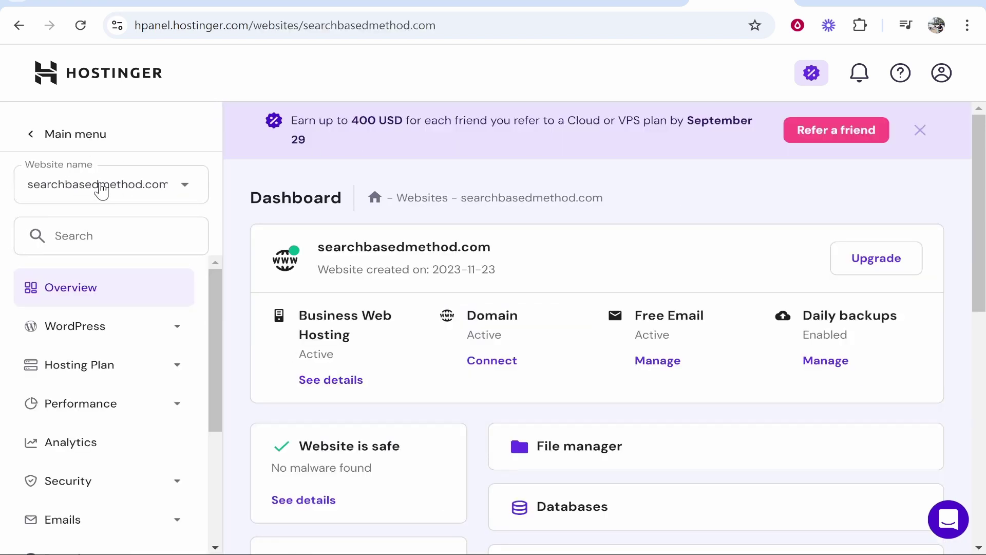
{"action": "left_click", "coordinate": [176, 189]}
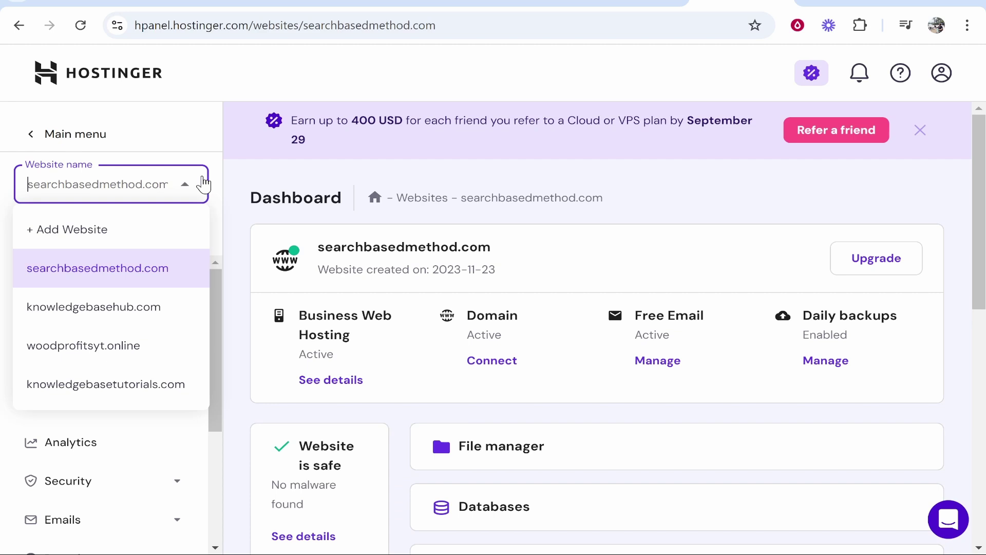
{"action": "left_click", "coordinate": [41, 229]}
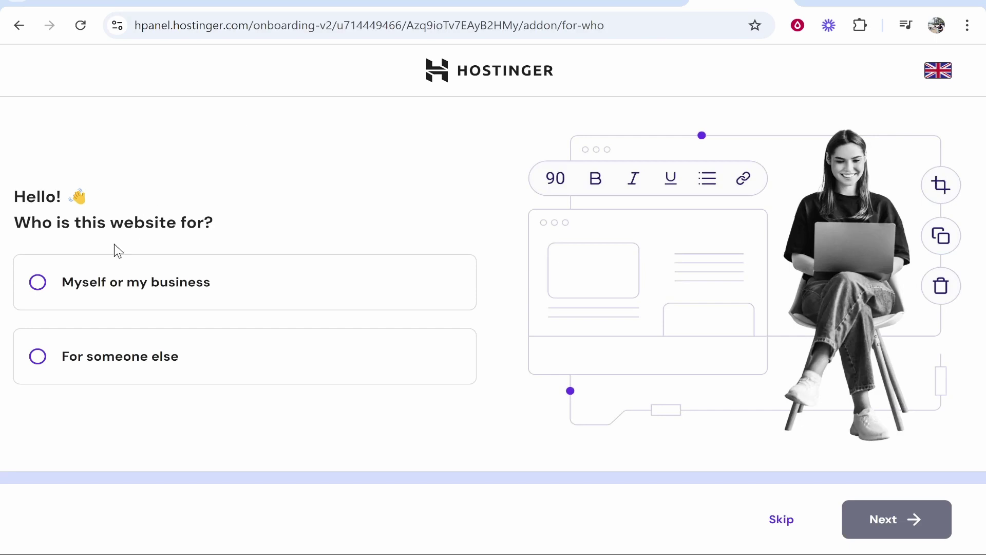
- Create a new WordPress site for myself, filling in the saved administrator password
{"action": "left_click", "coordinate": [64, 304]}
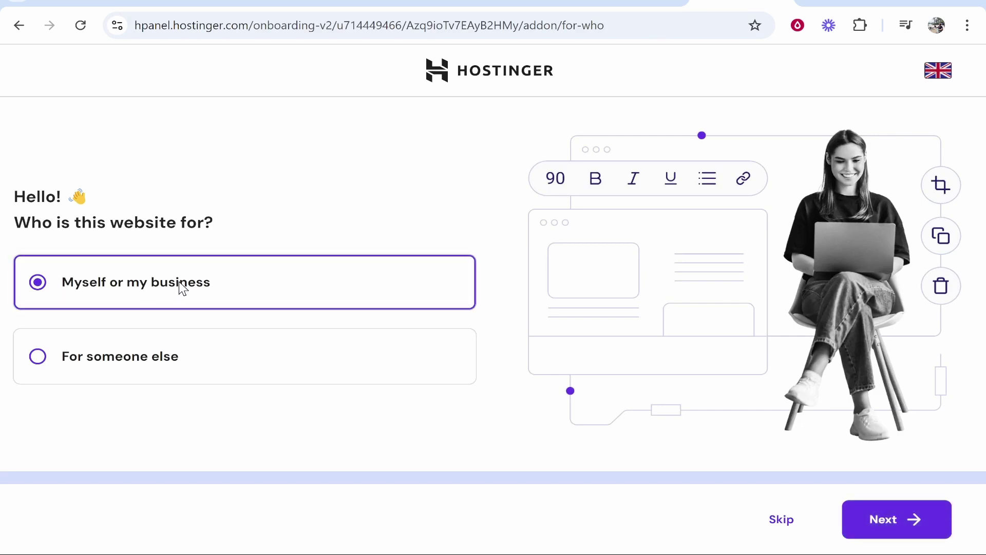
{"action": "left_click", "coordinate": [876, 522]}
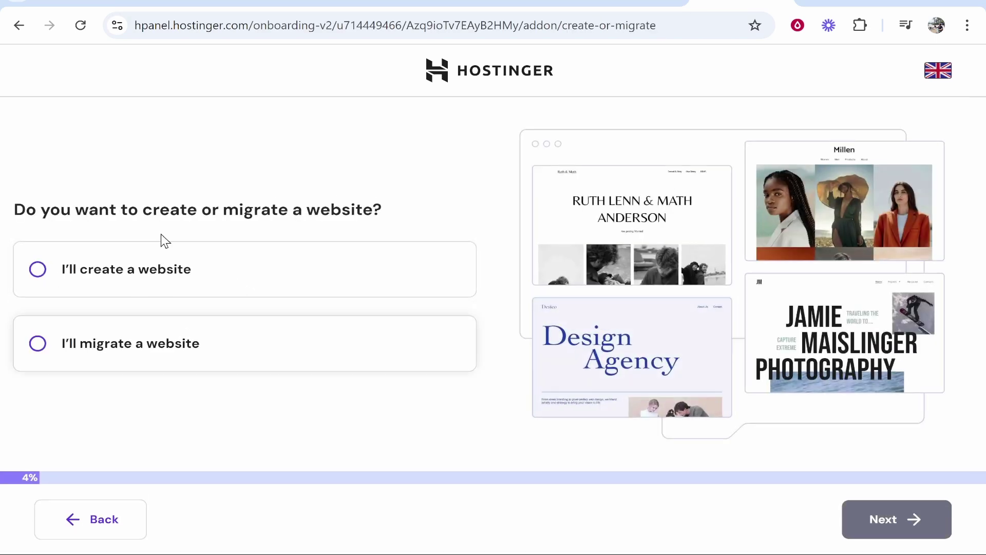
{"action": "left_click", "coordinate": [261, 278]}
{"action": "left_click", "coordinate": [888, 526]}
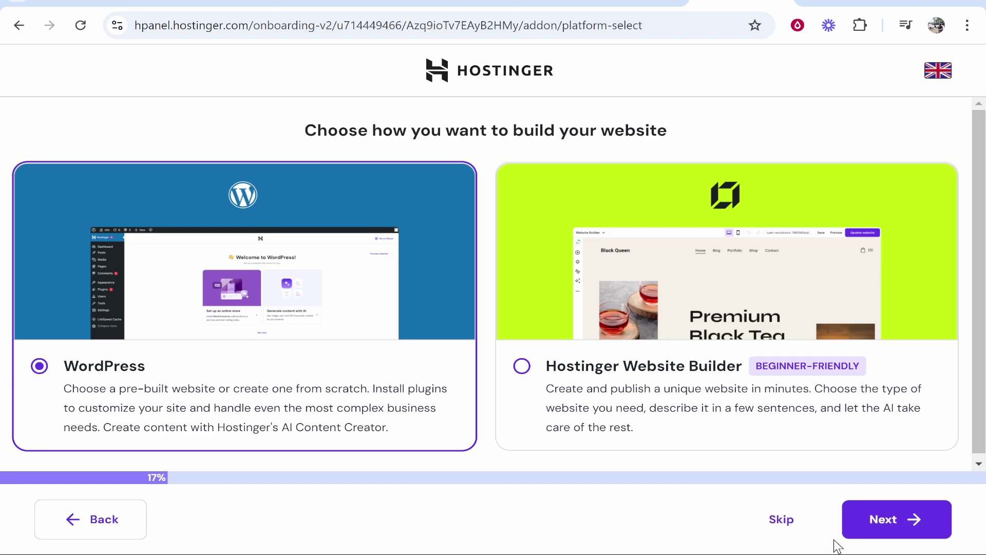
{"action": "left_click", "coordinate": [902, 527]}
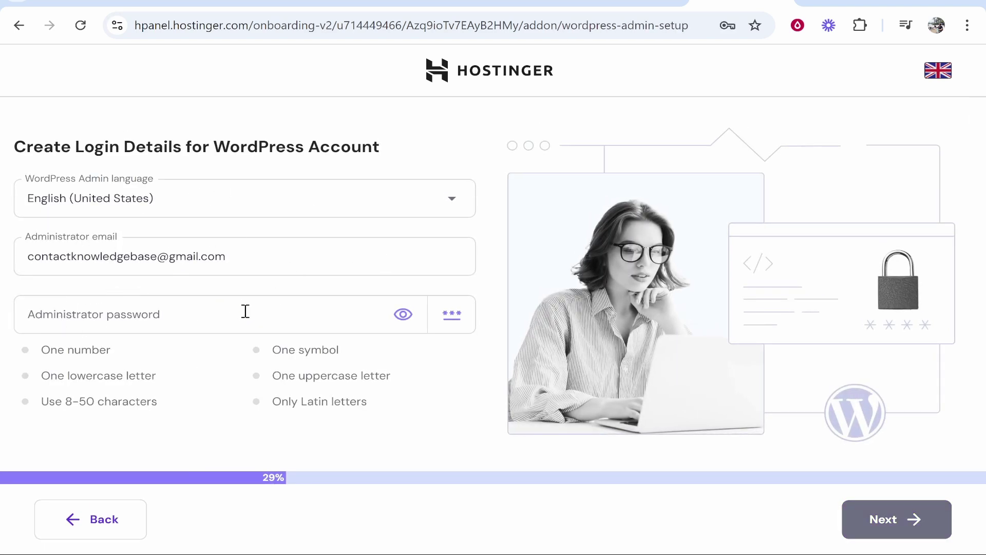
{"action": "left_click", "coordinate": [209, 324]}
{"action": "key", "text": "ctrl+v"}
{"action": "left_click", "coordinate": [918, 527]}
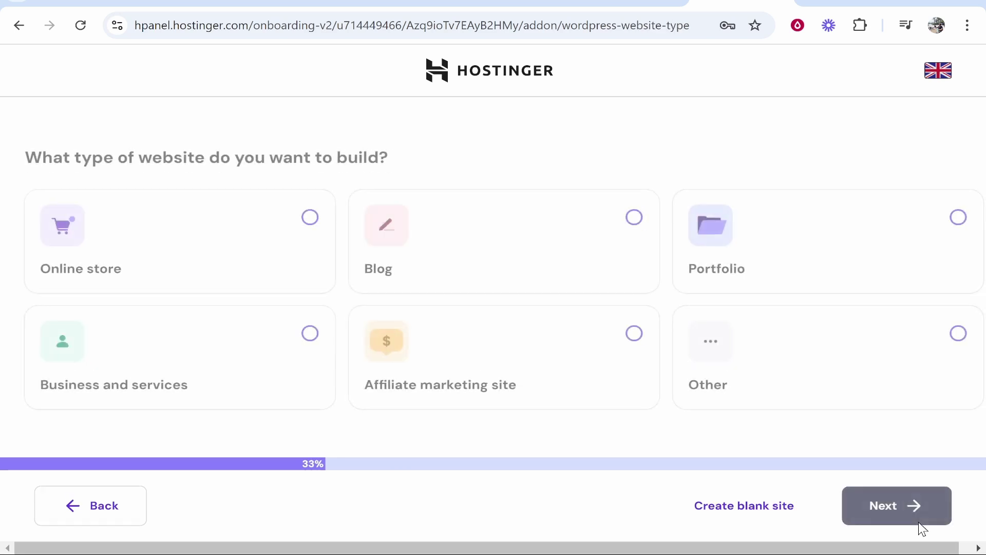
- Choose Blog as the site type, create a blank site, and skip plugins and AI content
{"action": "left_click", "coordinate": [575, 234]}
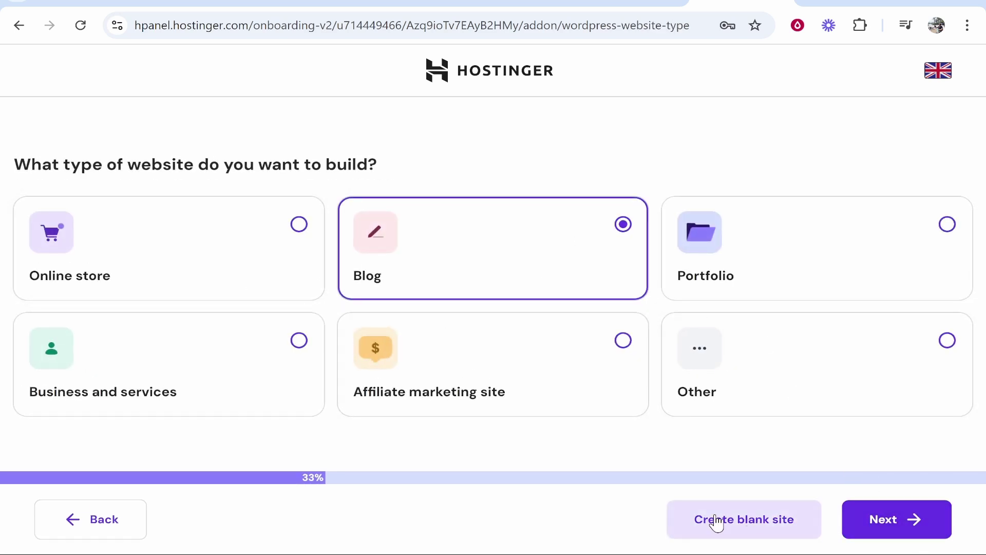
{"action": "left_click", "coordinate": [869, 520]}
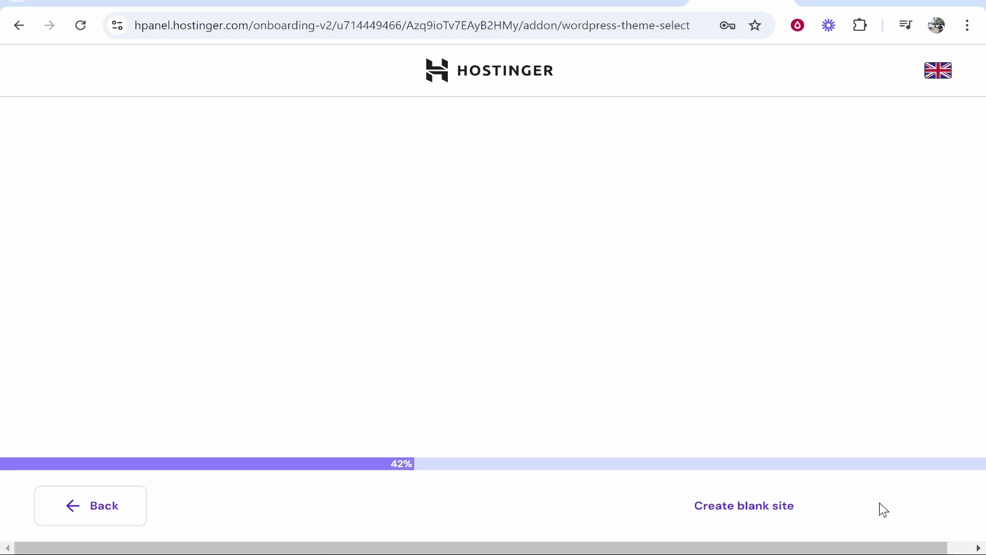
{"action": "left_click", "coordinate": [743, 520]}
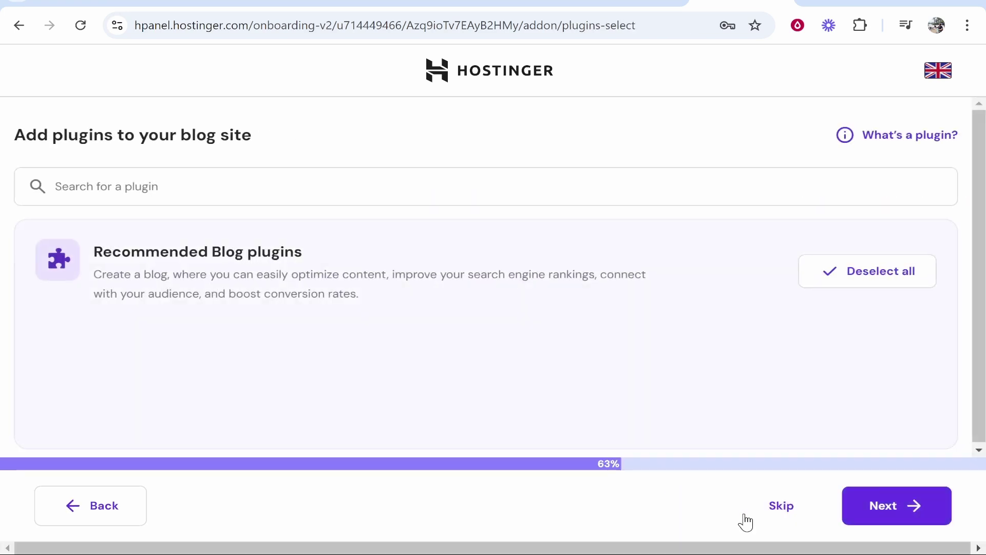
{"action": "left_click", "coordinate": [782, 520]}
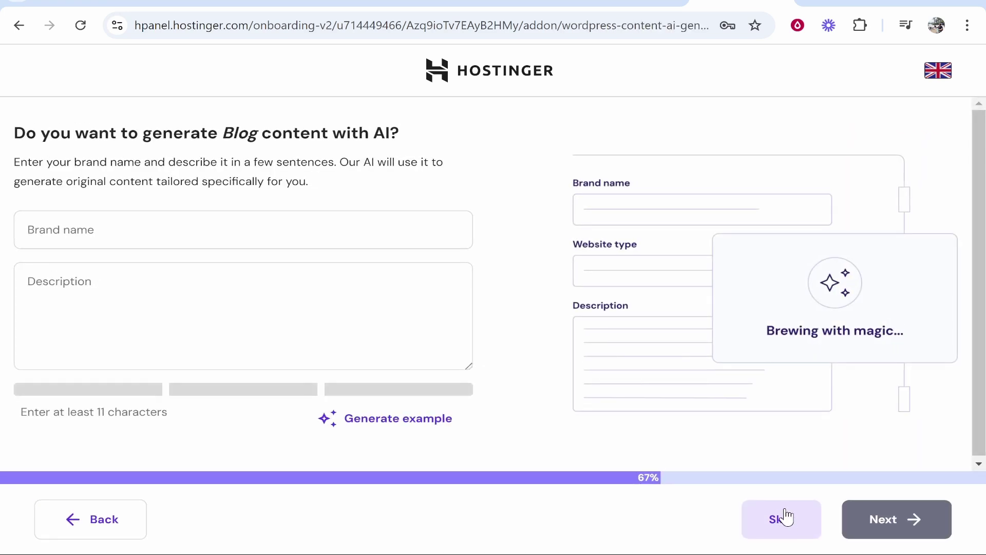
{"action": "left_click", "coordinate": [786, 522]}
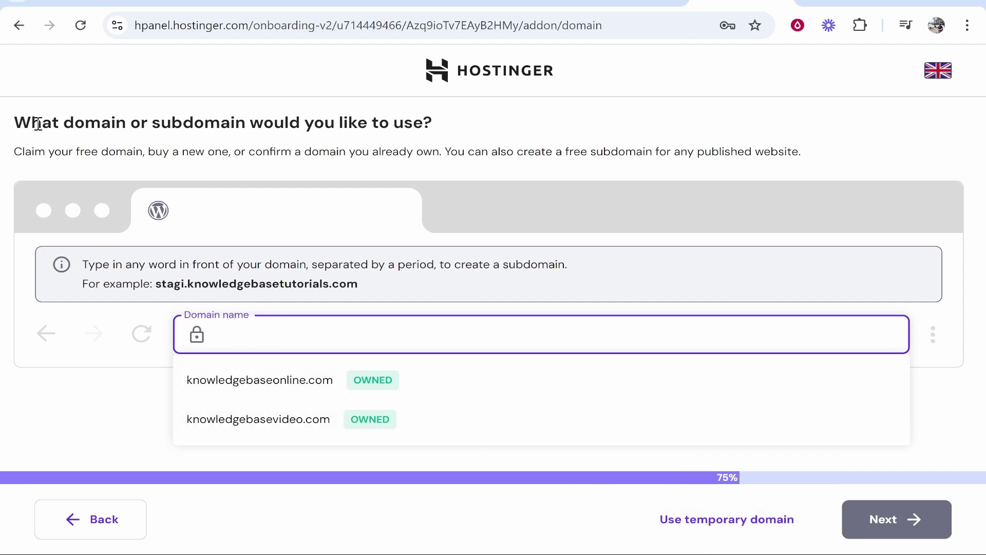
- Dismiss the owned-domain suggestions and begin entering the domain name
{"action": "left_click_drag", "start_coordinate": [23, 123], "coordinate": [581, 128]}
{"action": "left_click", "coordinate": [568, 140]}
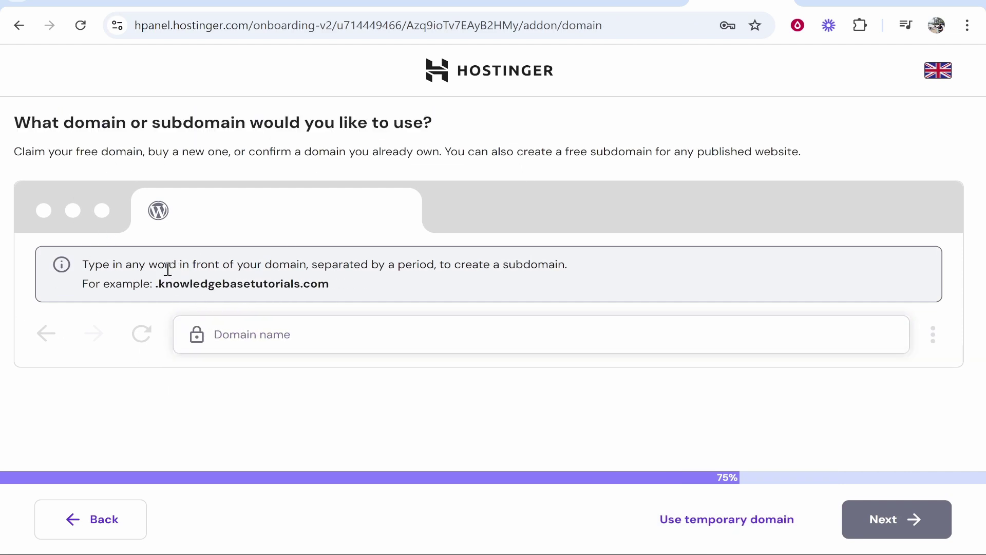
{"action": "left_click", "coordinate": [257, 340]}
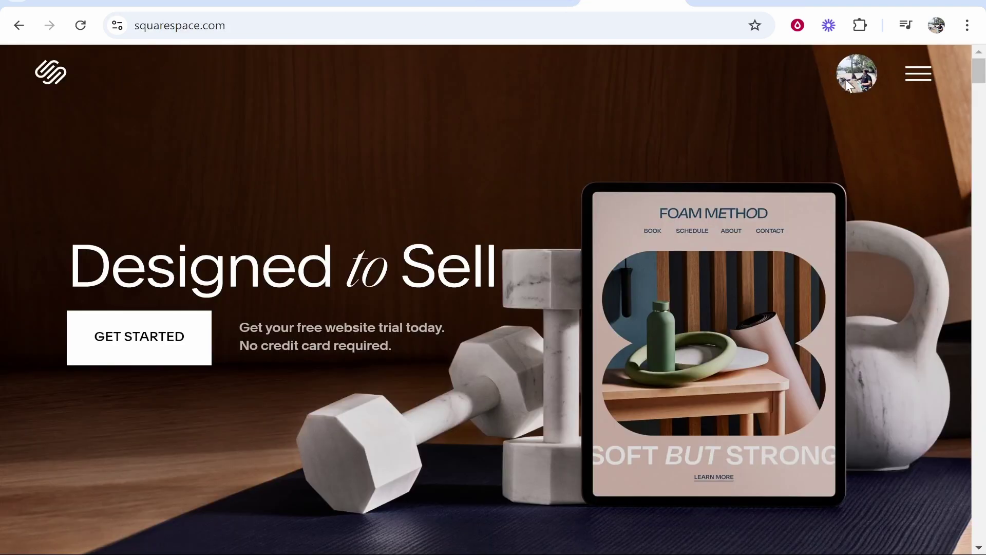
- Open bradleyharrison.com under Squarespace Domains and select its domain name
{"action": "left_click", "coordinate": [855, 69]}
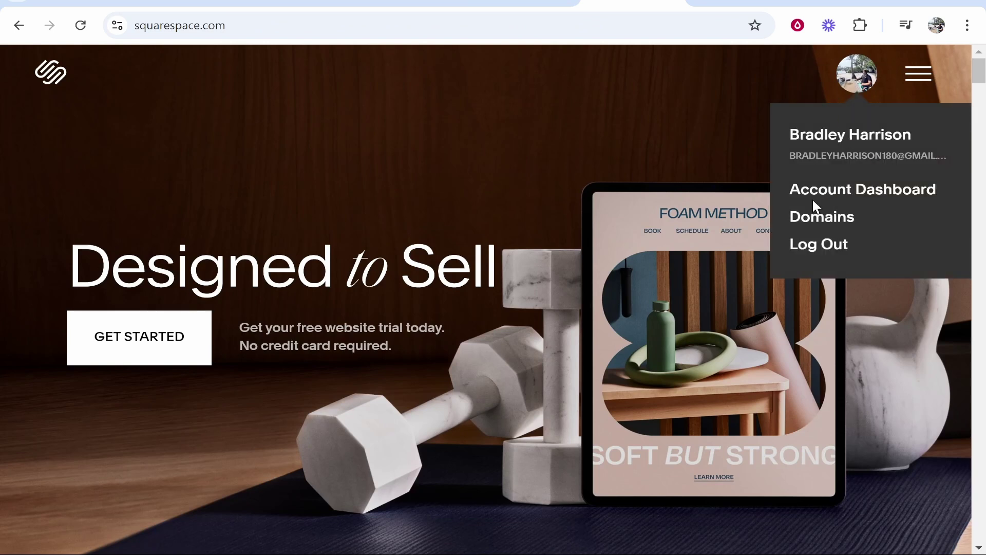
{"action": "left_click", "coordinate": [814, 218]}
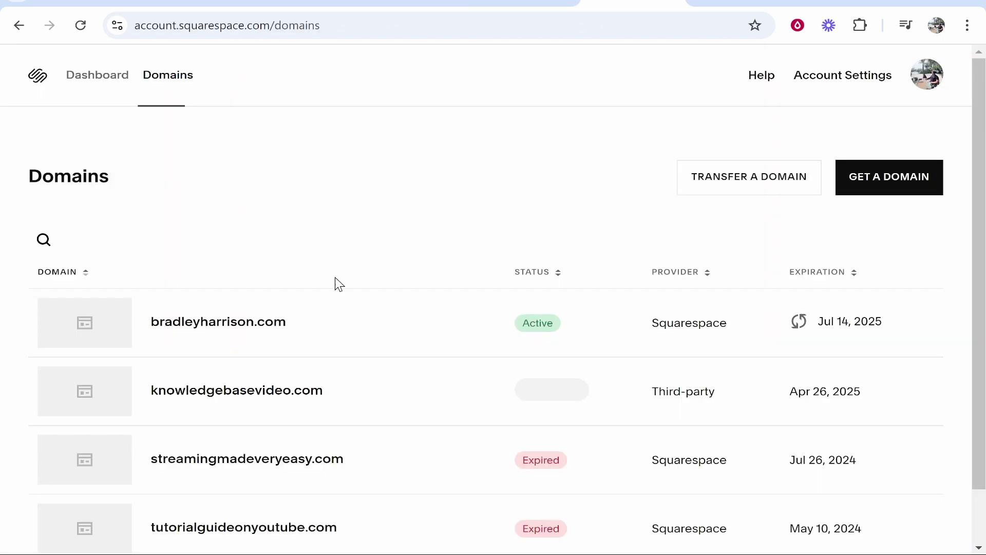
{"action": "left_click_drag", "start_coordinate": [297, 332], "coordinate": [145, 330]}
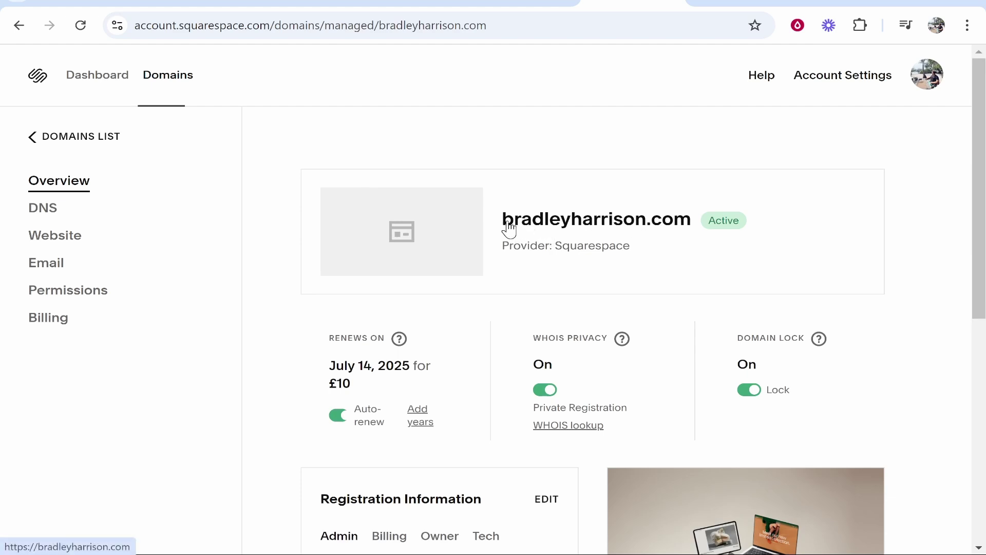
{"action": "left_click_drag", "start_coordinate": [495, 208], "coordinate": [693, 226]}
{"action": "key", "text": "ctrl+c"}
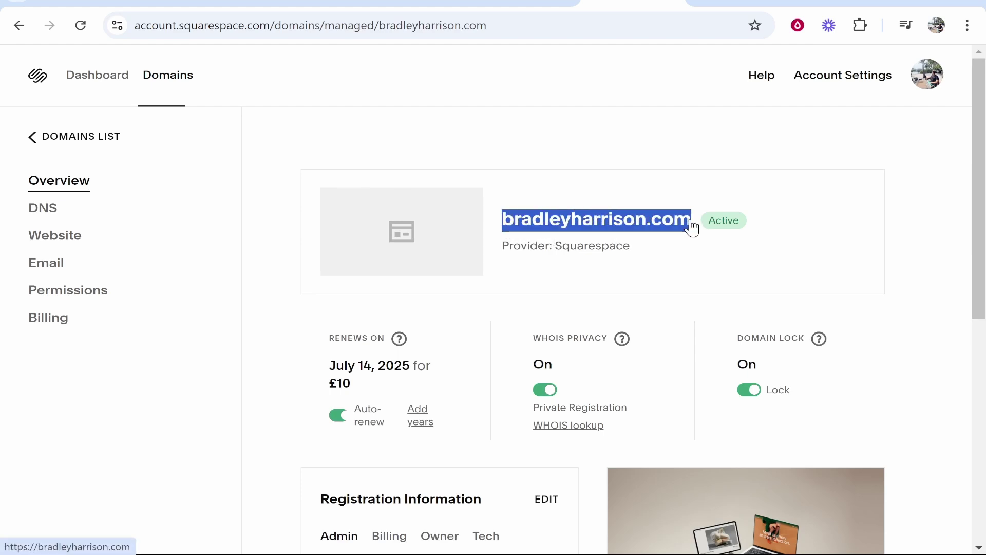
{"action": "key", "text": "ctrl+Tab"}
{"action": "type", "text": "www"}
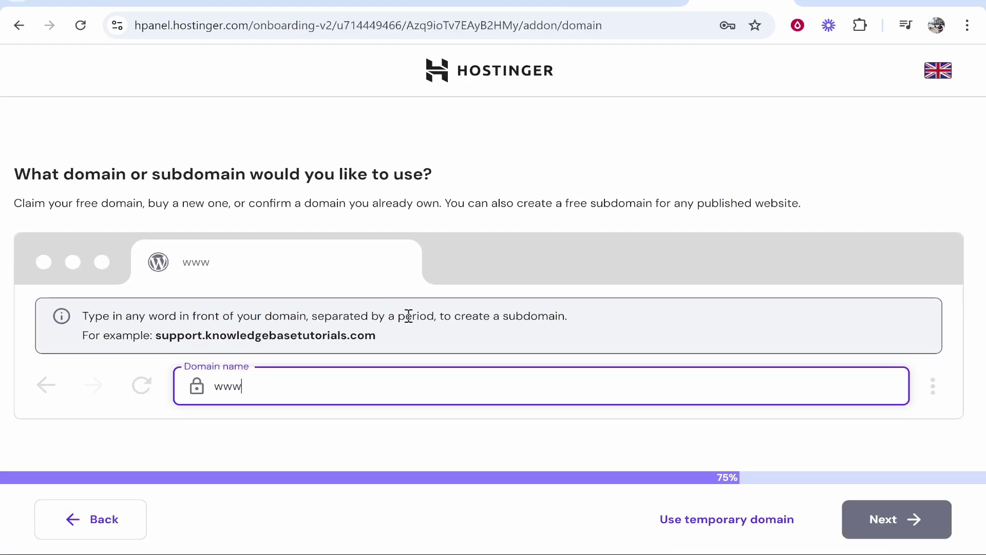
{"action": "type", "text": "."}
{"action": "key", "text": "ctrl+v"}
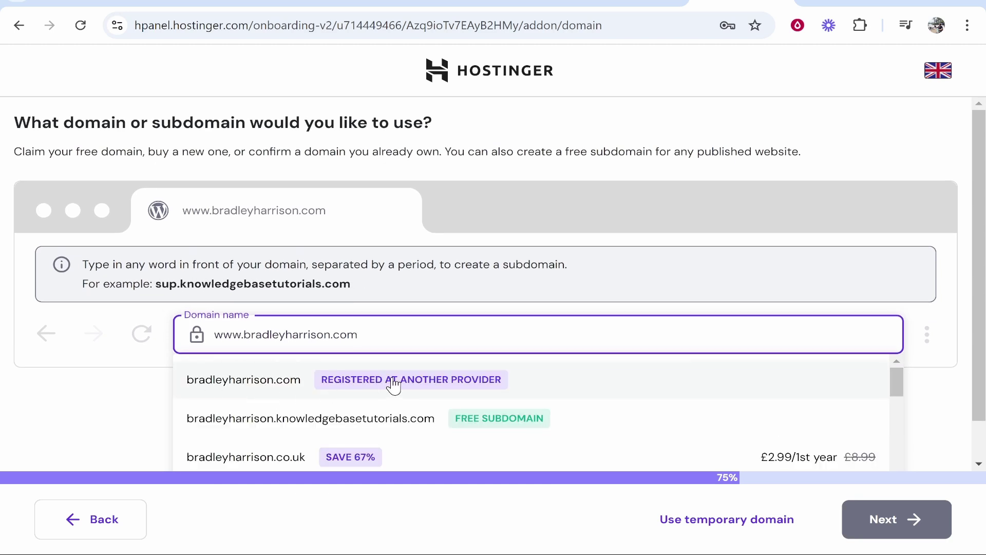
{"action": "left_click", "coordinate": [463, 389]}
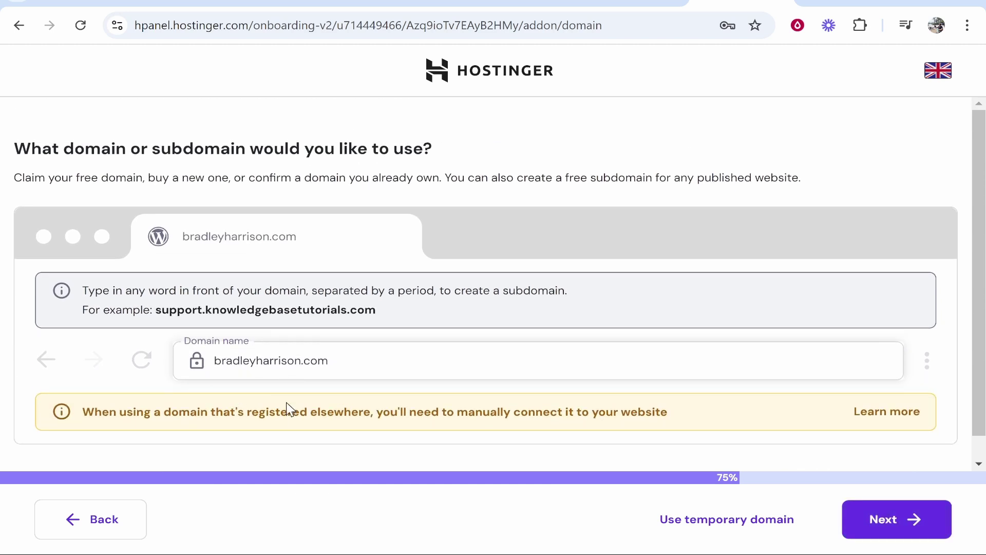
{"action": "left_click_drag", "start_coordinate": [82, 411], "coordinate": [740, 380]}
{"action": "left_click", "coordinate": [790, 416]}
{"action": "left_click", "coordinate": [917, 533]}
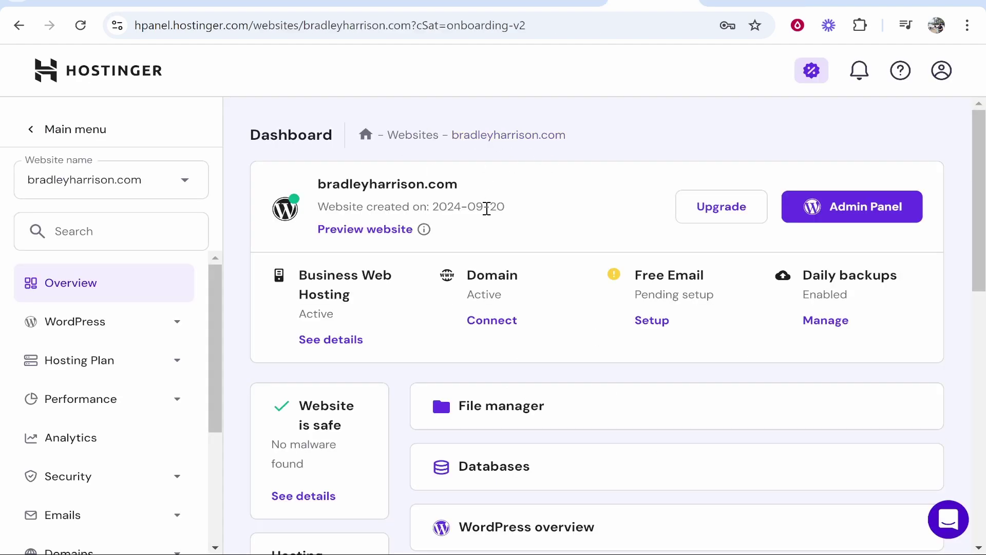
- Start connecting the domain with Other chosen as the domain provider
{"action": "double_click", "coordinate": [479, 273]}
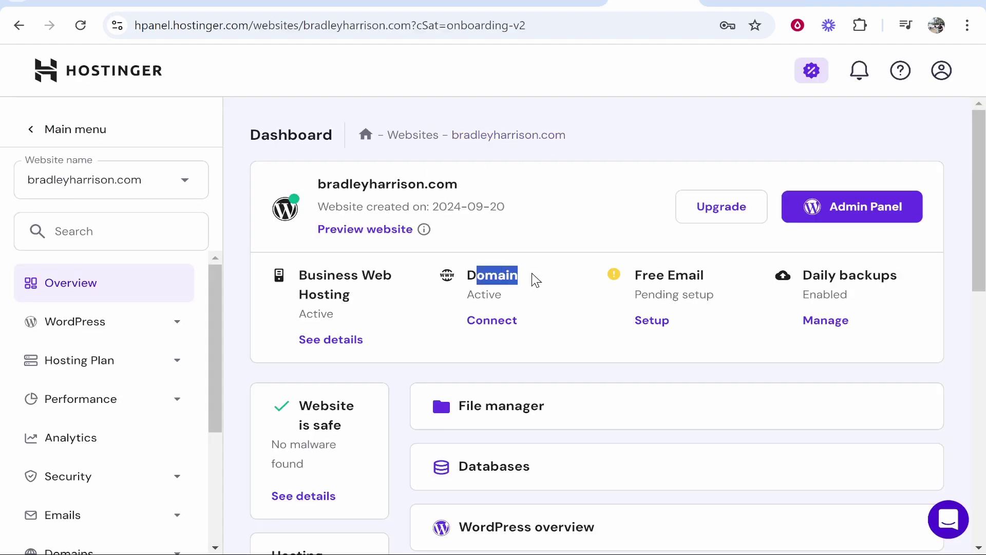
{"action": "left_click", "coordinate": [485, 323]}
{"action": "left_click_drag", "start_coordinate": [270, 335], "coordinate": [715, 339]}
{"action": "left_click", "coordinate": [716, 339]}
{"action": "left_click", "coordinate": [436, 454]}
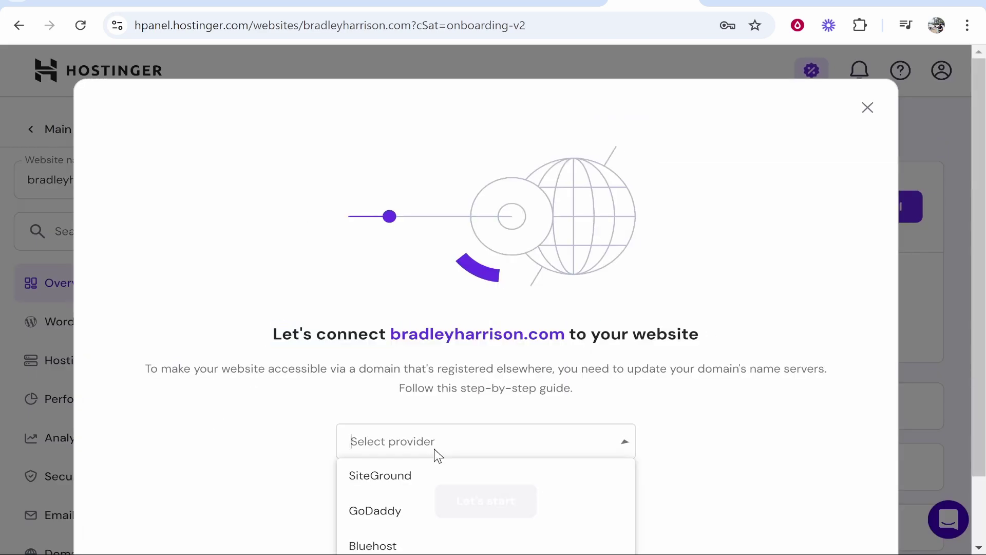
{"action": "left_click", "coordinate": [434, 450]}
{"action": "left_click", "coordinate": [434, 451]}
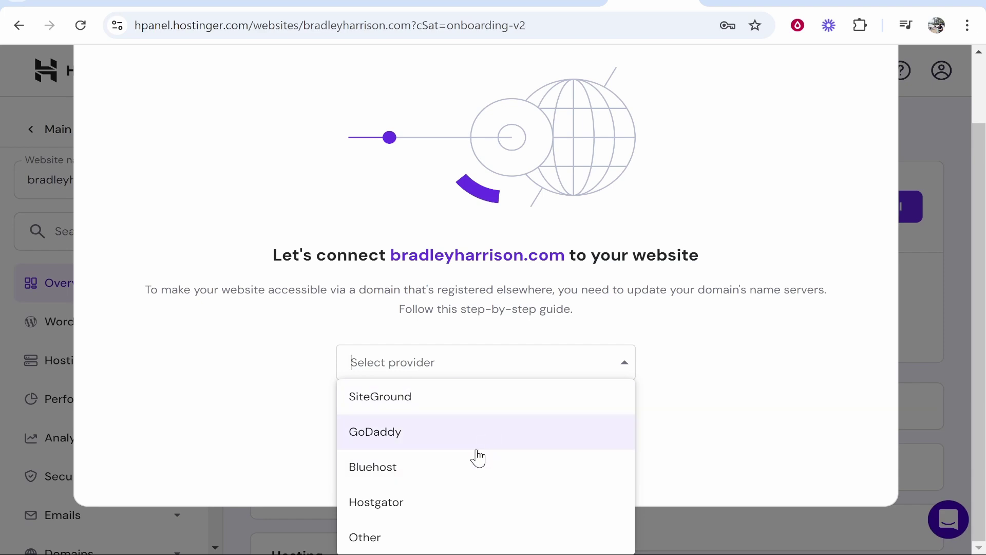
{"action": "left_click", "coordinate": [360, 536]}
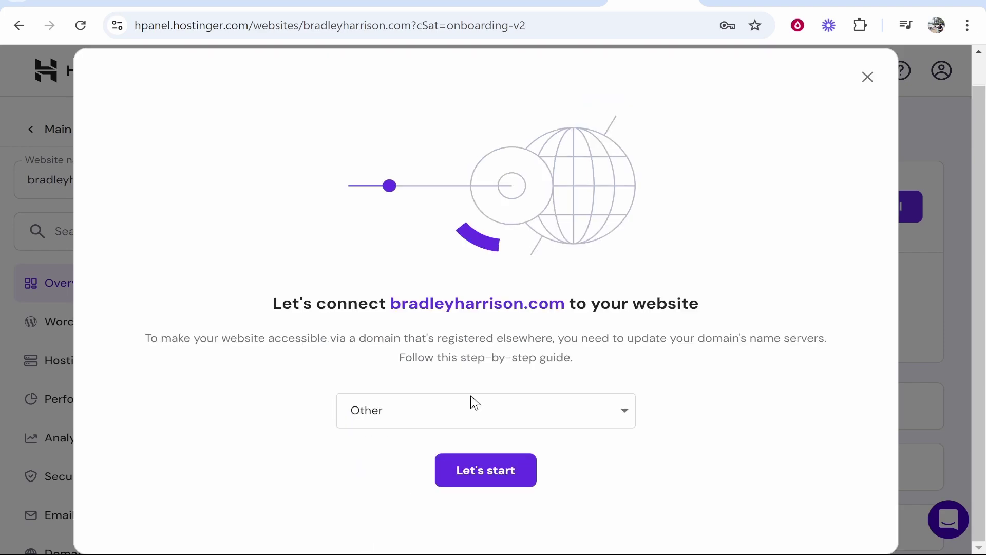
{"action": "left_click", "coordinate": [471, 478]}
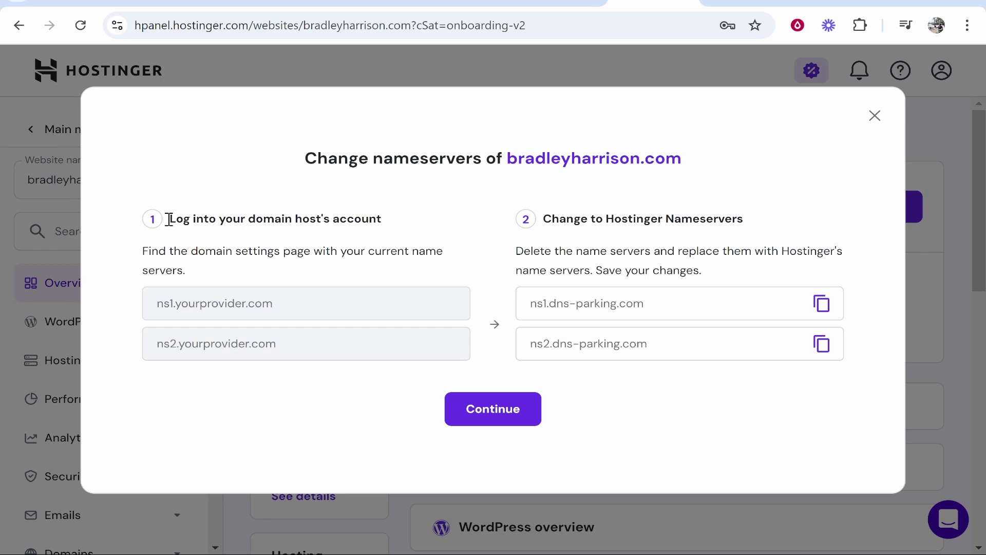
- Review the guide's nameserver steps listing ns1.dns-parking.com and ns2.dns-parking.com
{"action": "left_click_drag", "start_coordinate": [169, 219], "coordinate": [407, 226]}
{"action": "left_click", "coordinate": [408, 227]}
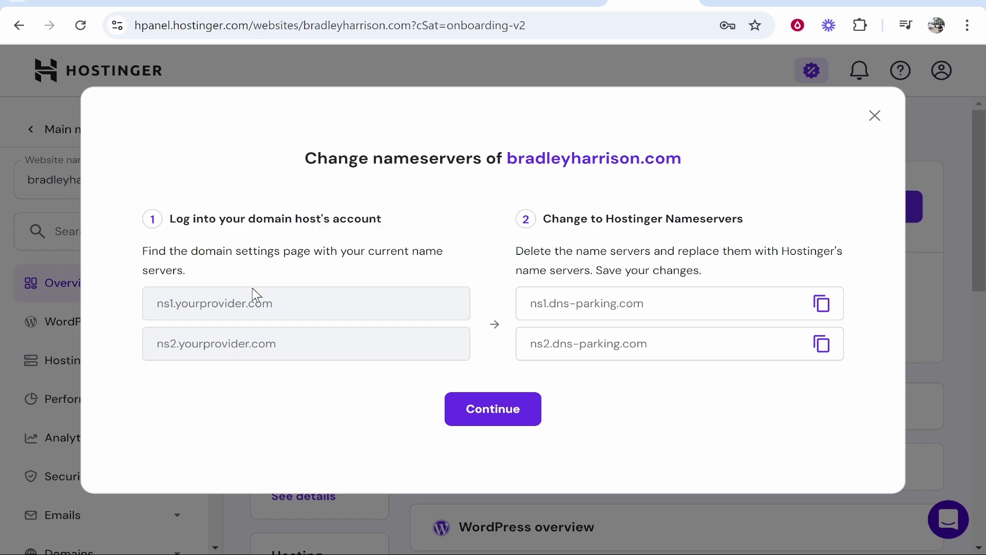
{"action": "left_click_drag", "start_coordinate": [273, 303], "coordinate": [155, 303]}
{"action": "left_click", "coordinate": [293, 264]}
{"action": "left_click_drag", "start_coordinate": [744, 219], "coordinate": [560, 206]}
- Open bradleyharrison.com's Domain Nameservers under DNS and choose Use Custom Nameservers
{"action": "key", "text": "ctrl+shift+Tab"}
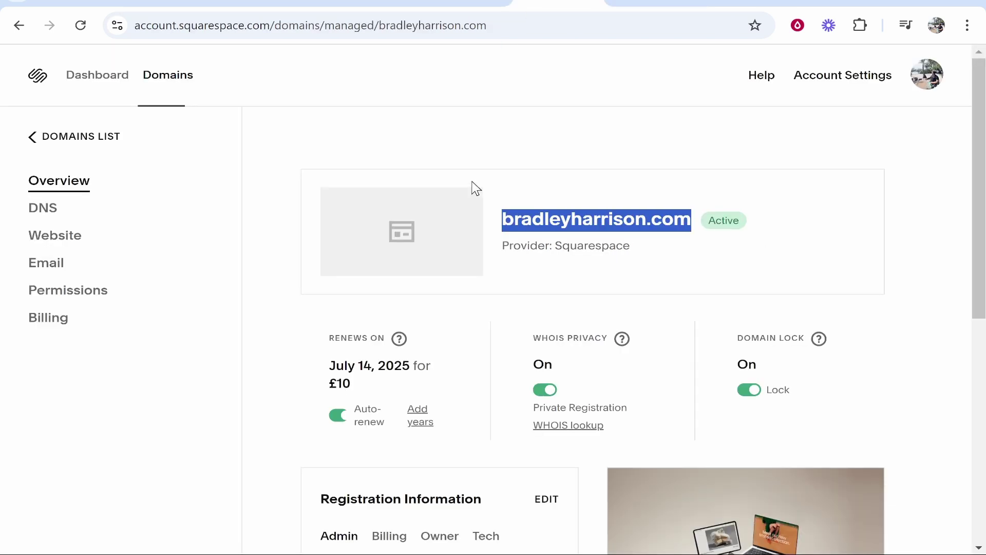
{"action": "left_click", "coordinate": [638, 139]}
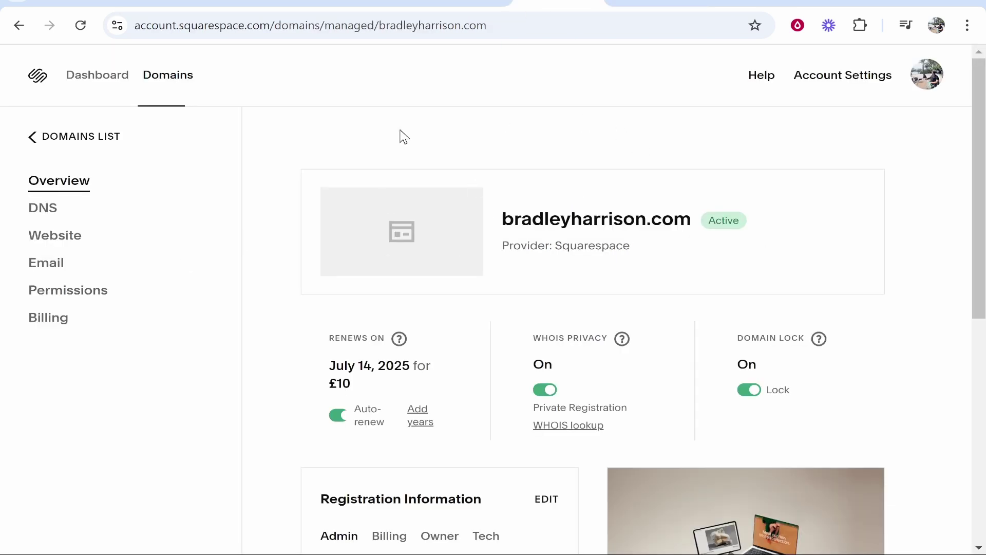
{"action": "left_click", "coordinate": [41, 211]}
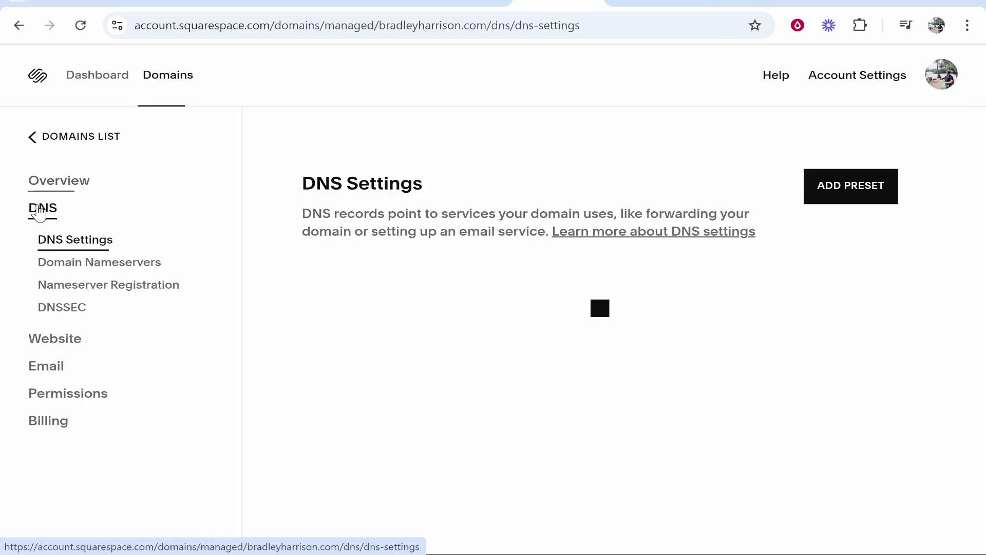
{"action": "left_click", "coordinate": [115, 264]}
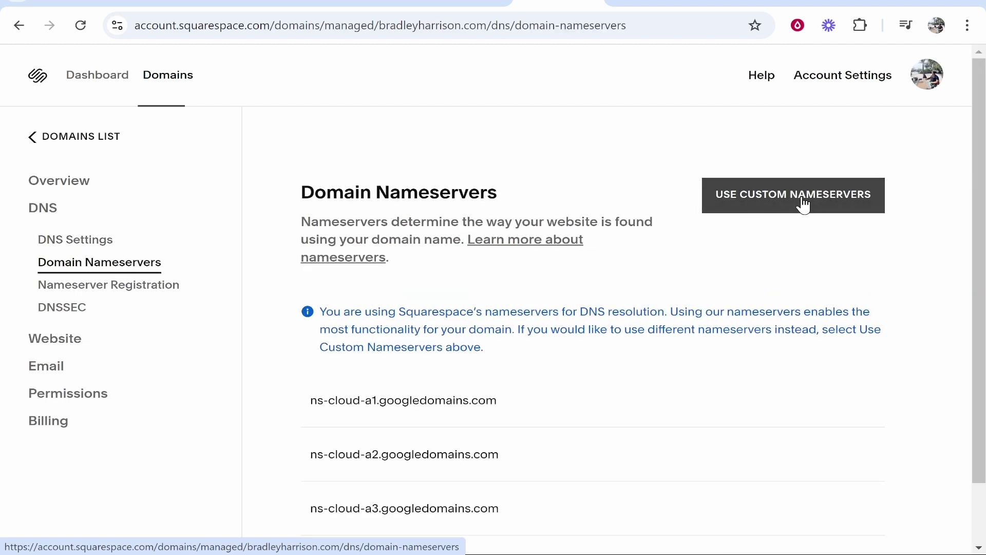
{"action": "left_click", "coordinate": [803, 205]}
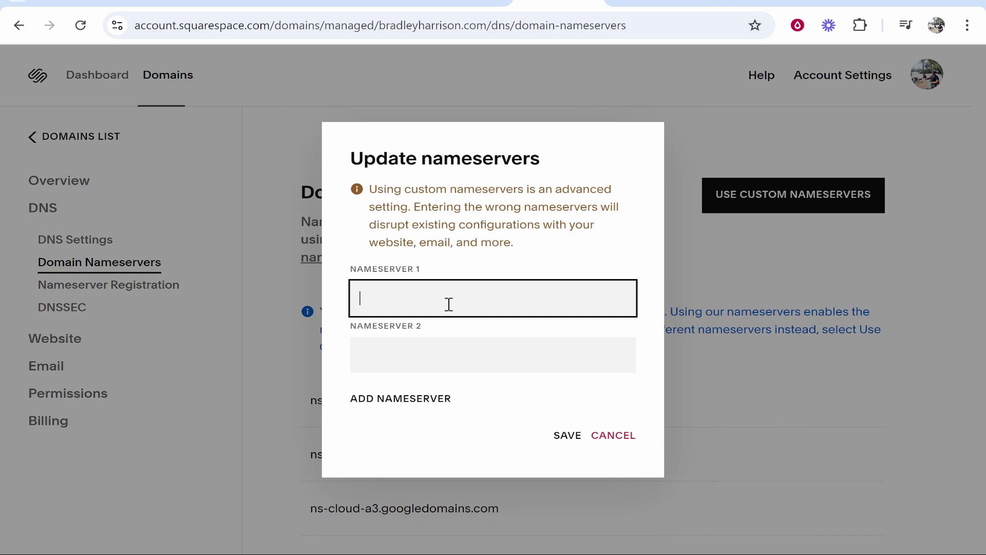
- Copy ns1.dns-parking.com from Hostinger and paste it into Nameserver 1
{"action": "left_click", "coordinate": [747, 2]}
{"action": "left_click", "coordinate": [631, 2]}
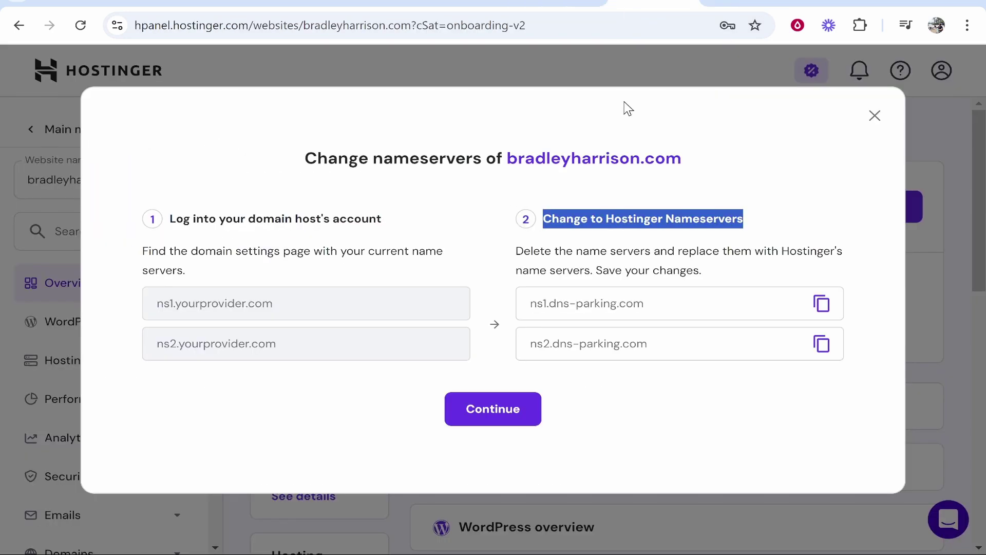
{"action": "left_click", "coordinate": [633, 303]}
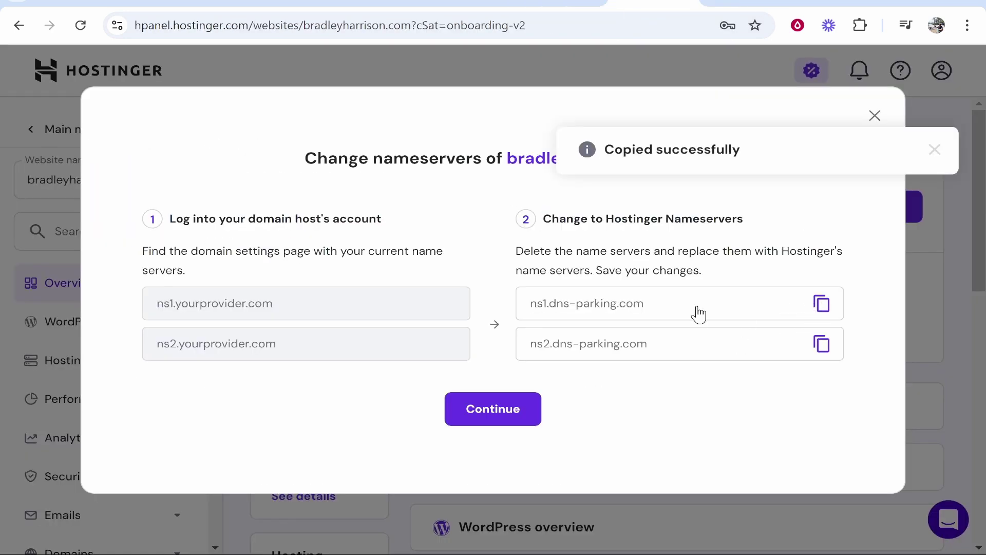
{"action": "left_click", "coordinate": [529, 6]}
{"action": "right_click", "coordinate": [434, 303]}
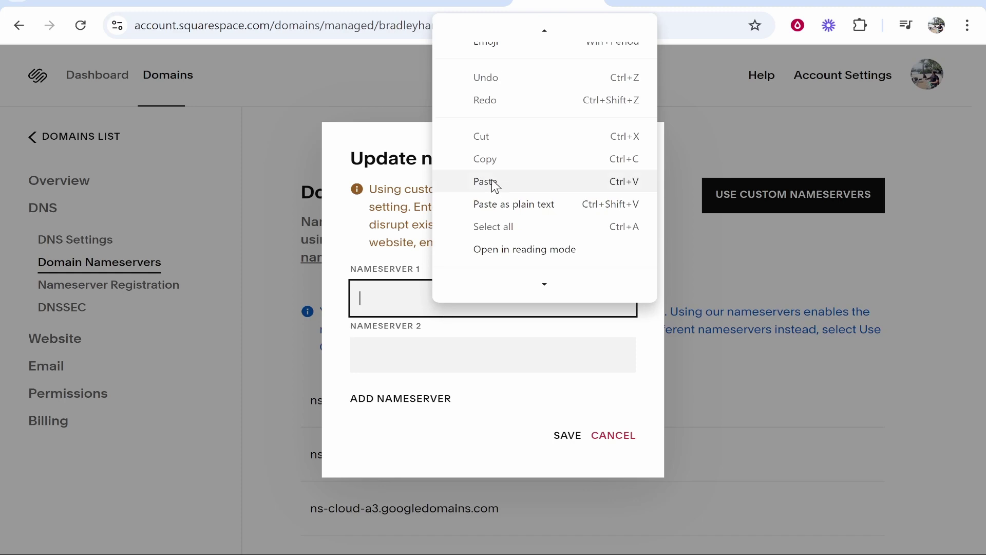
{"action": "left_click", "coordinate": [479, 198]}
- Paste ns2.dns-parking.com into Nameserver 2 and save the custom nameservers
{"action": "left_click", "coordinate": [652, 4]}
{"action": "left_click", "coordinate": [821, 343]}
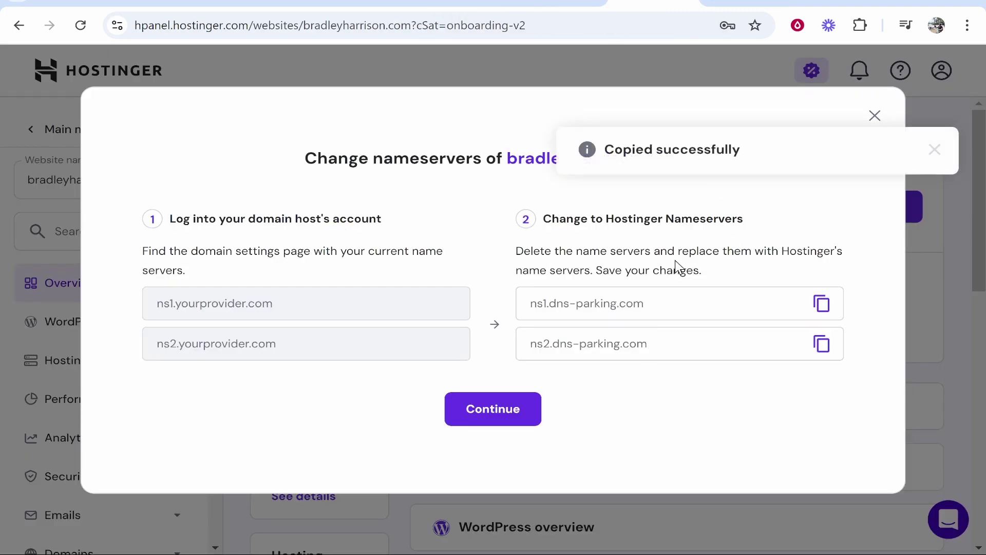
{"action": "key", "text": "ctrl+shift+Tab"}
{"action": "left_click", "coordinate": [468, 374]}
{"action": "right_click", "coordinate": [460, 328]}
{"action": "right_click", "coordinate": [452, 349]}
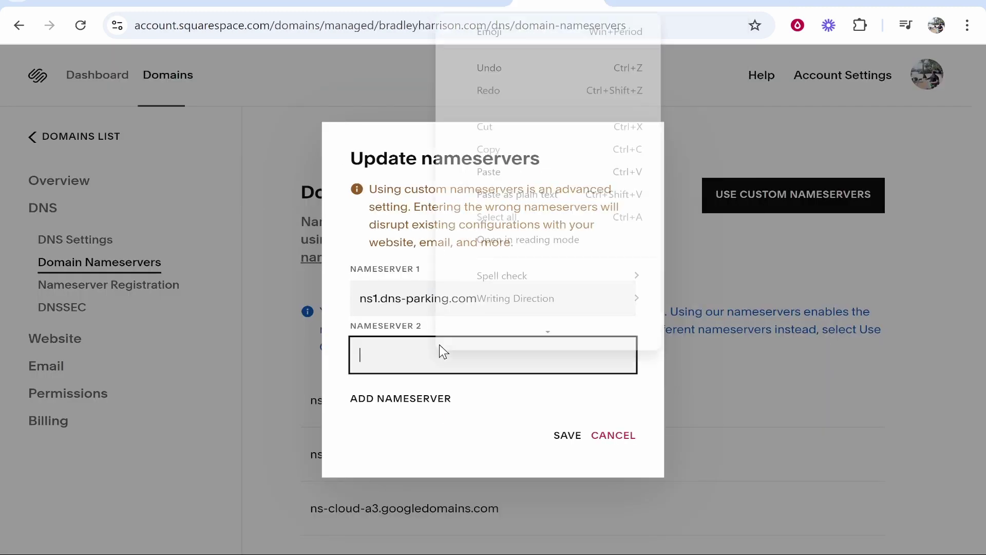
{"action": "left_click", "coordinate": [493, 167]}
{"action": "left_click", "coordinate": [566, 434]}
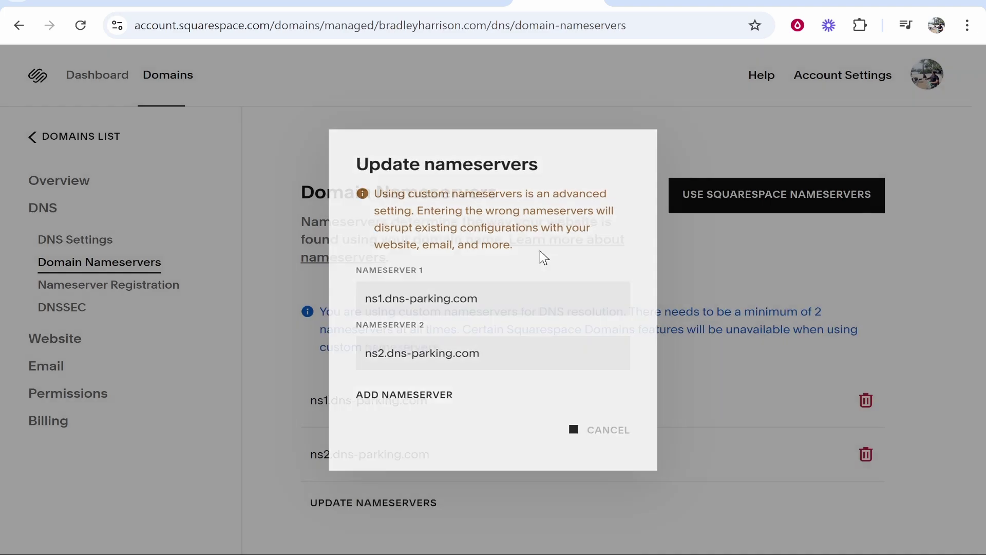
{"action": "key", "text": "ctrl+Tab"}
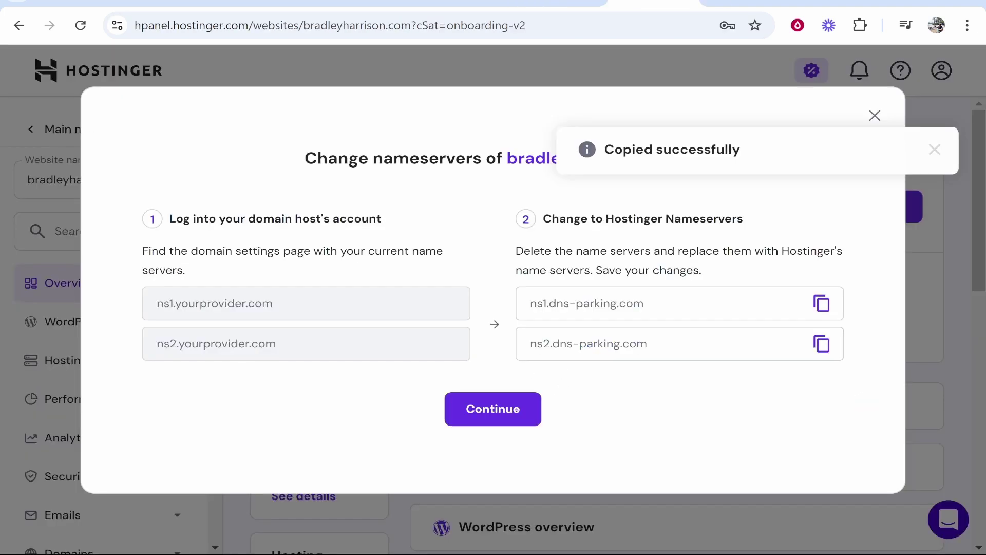
- Confirm the nameserver change and review the up-to-24-hour connection notice for bradleyharrison.com
{"action": "left_click", "coordinate": [495, 416]}
{"action": "left_click_drag", "start_coordinate": [333, 336], "coordinate": [770, 338]}
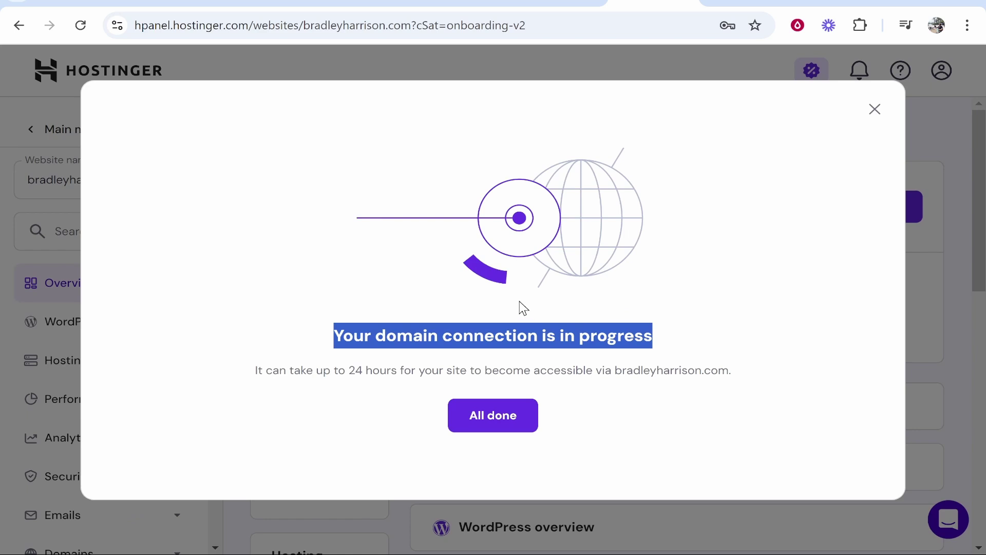
{"action": "left_click", "coordinate": [401, 330]}
{"action": "left_click_drag", "start_coordinate": [256, 370], "coordinate": [407, 377]}
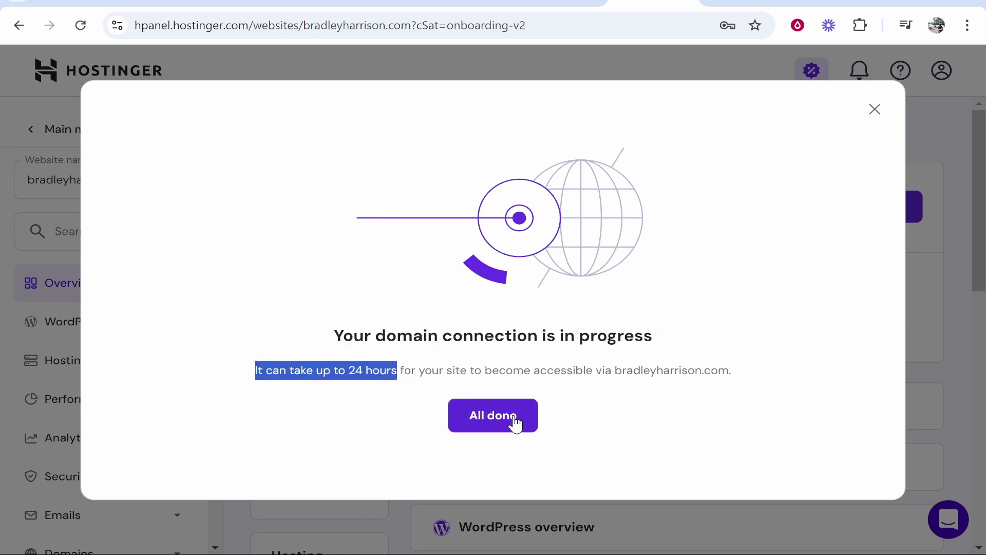
{"action": "left_click_drag", "start_coordinate": [805, 376], "coordinate": [653, 371]}
{"action": "left_click", "coordinate": [604, 368]}
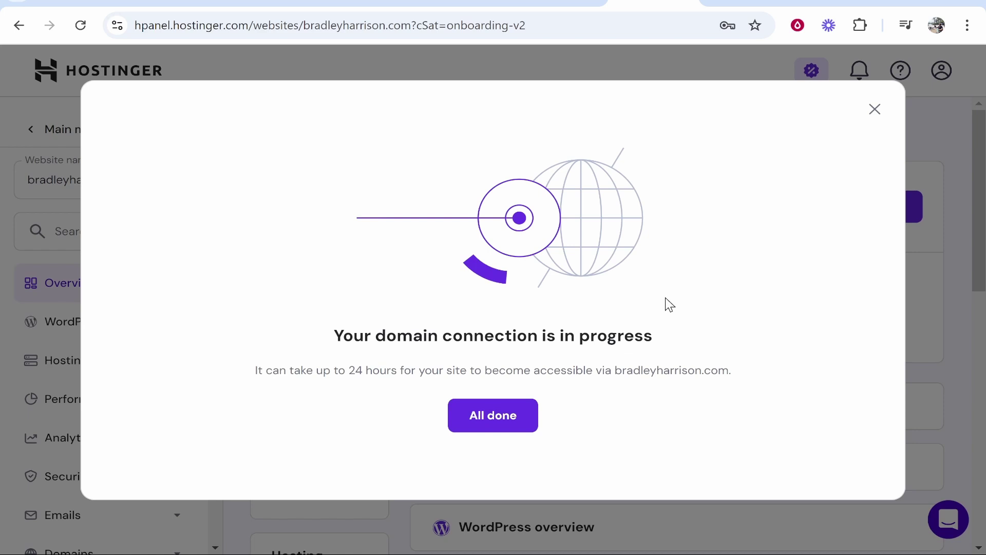
- Dismiss the connection notice and open bradleyharrison.com to confirm the site loads live
{"action": "left_click", "coordinate": [496, 420]}
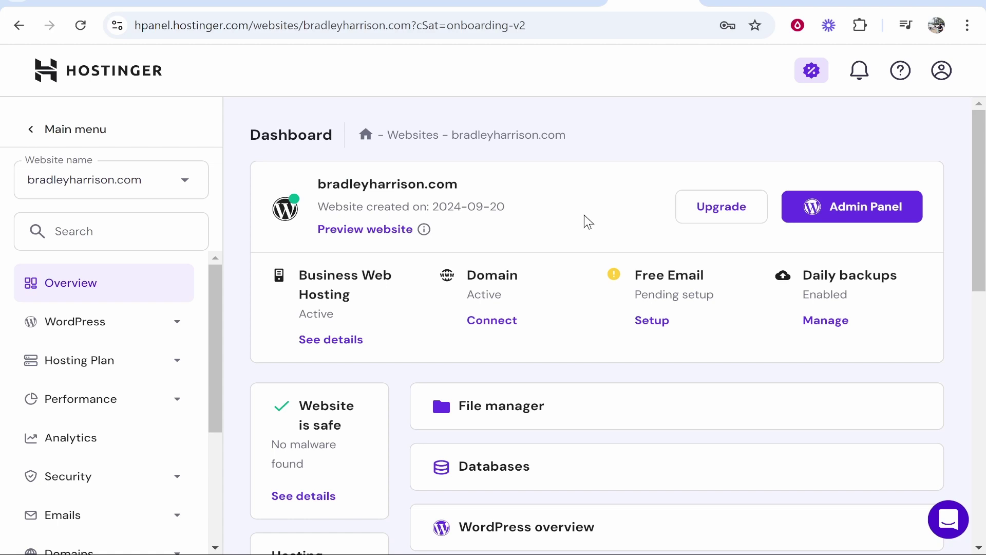
{"action": "left_click_drag", "start_coordinate": [457, 184], "coordinate": [320, 194]}
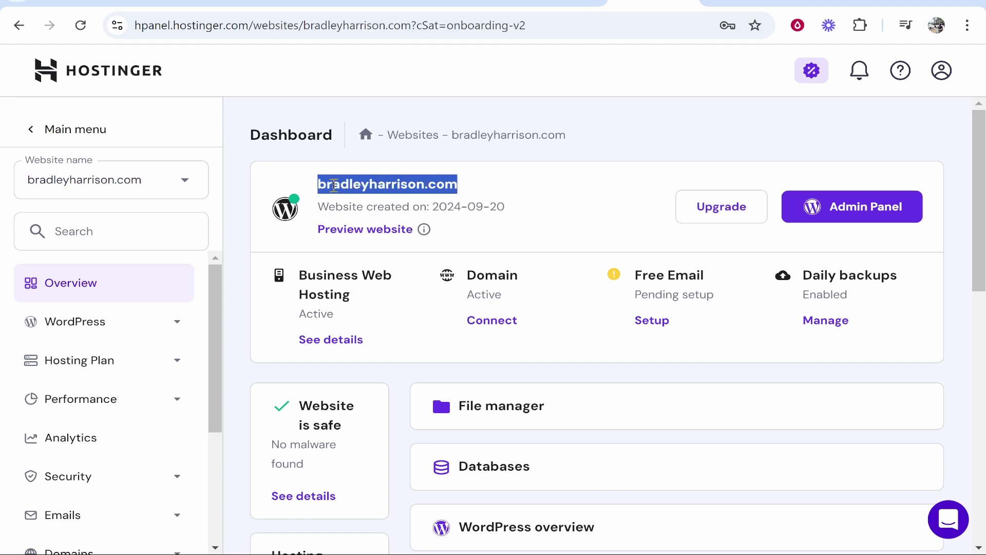
{"action": "right_click", "coordinate": [334, 186]}
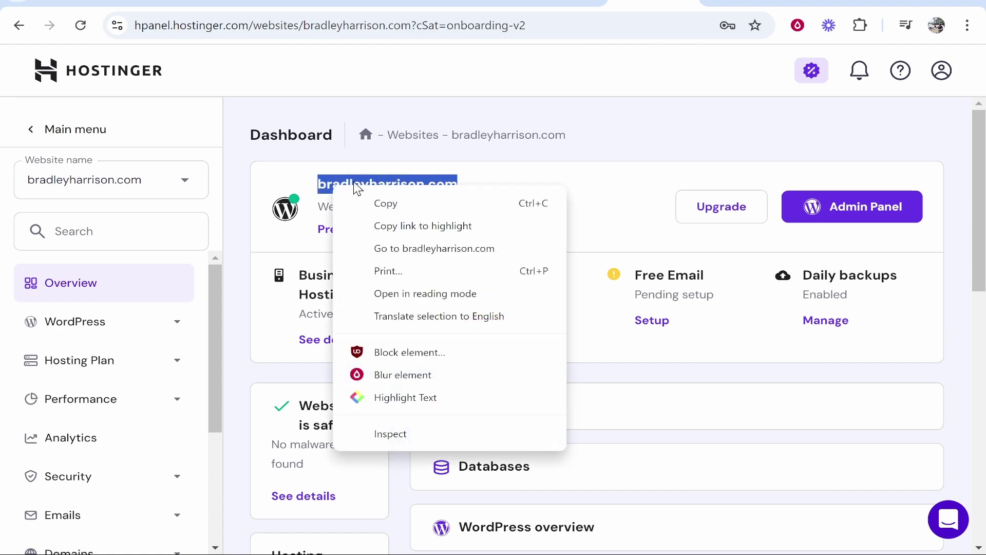
{"action": "left_click", "coordinate": [408, 250]}
{"action": "scroll", "coordinate": [404, 192], "scroll_direction": "down", "scroll_amount": 15}
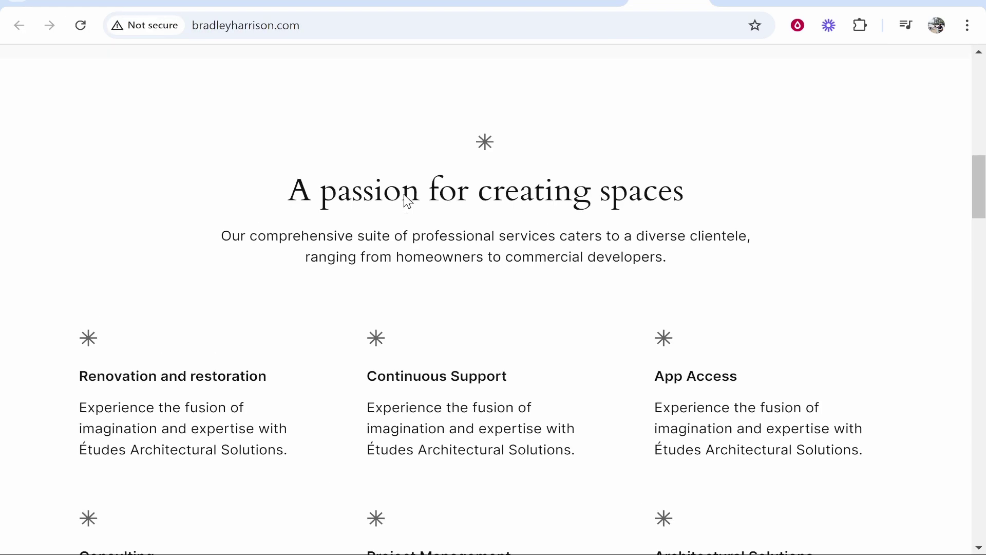
{"action": "scroll", "coordinate": [408, 200], "scroll_direction": "up", "scroll_amount": 15}
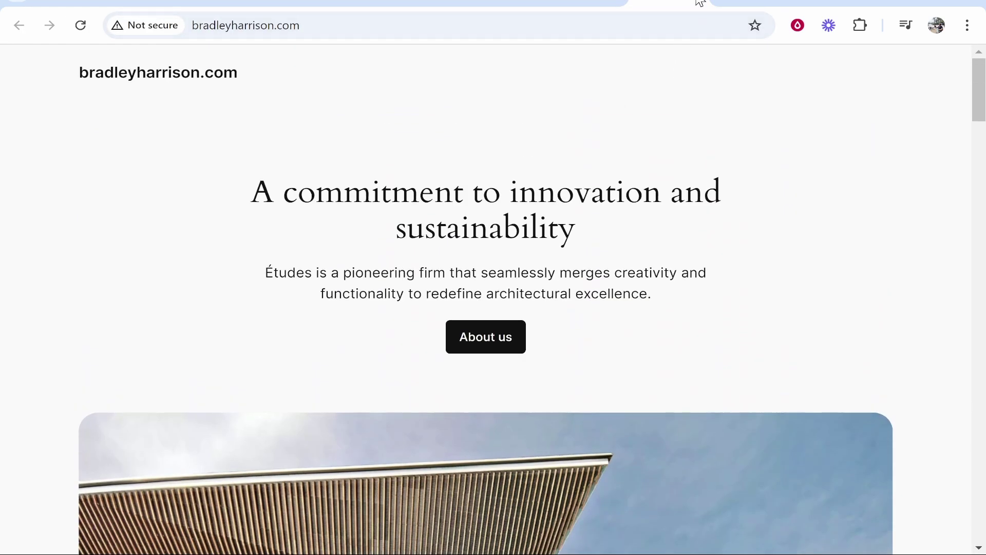
- Close the live site and go back to the bradleyharrison.com hPanel dashboard
{"action": "left_click", "coordinate": [699, 3]}
{"action": "left_click", "coordinate": [646, 112]}
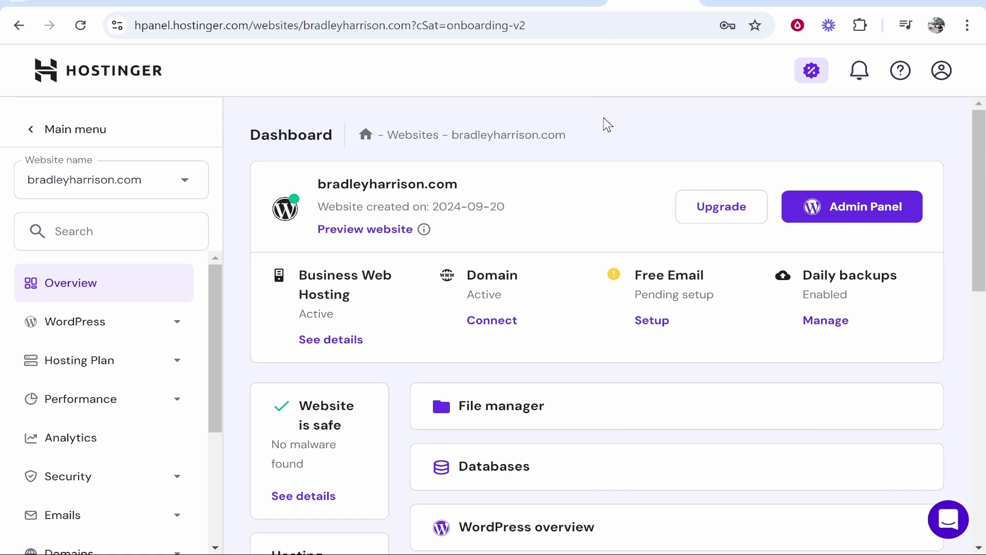
{"action": "scroll", "coordinate": [599, 143], "scroll_direction": "down", "scroll_amount": 6}
{"action": "scroll", "coordinate": [599, 148], "scroll_direction": "down", "scroll_amount": 1}
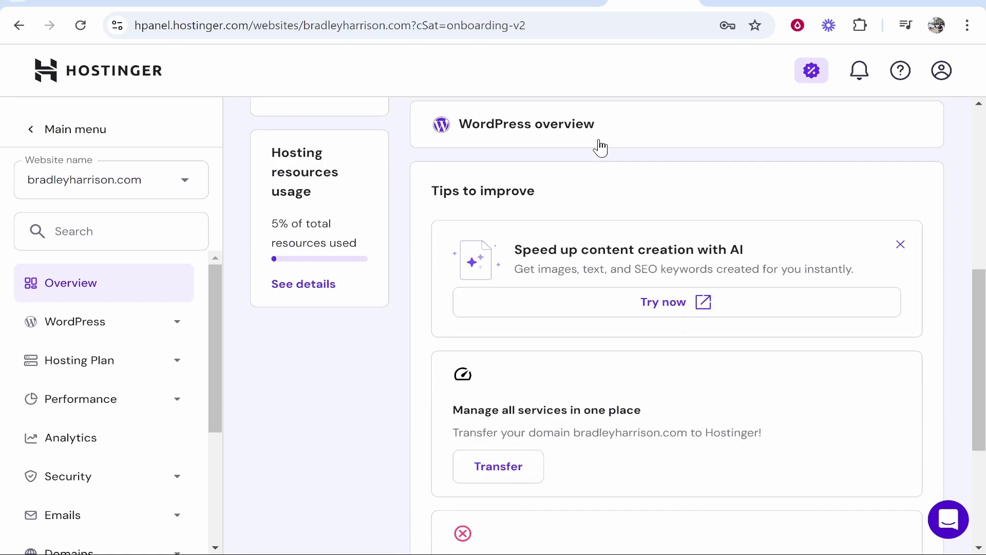